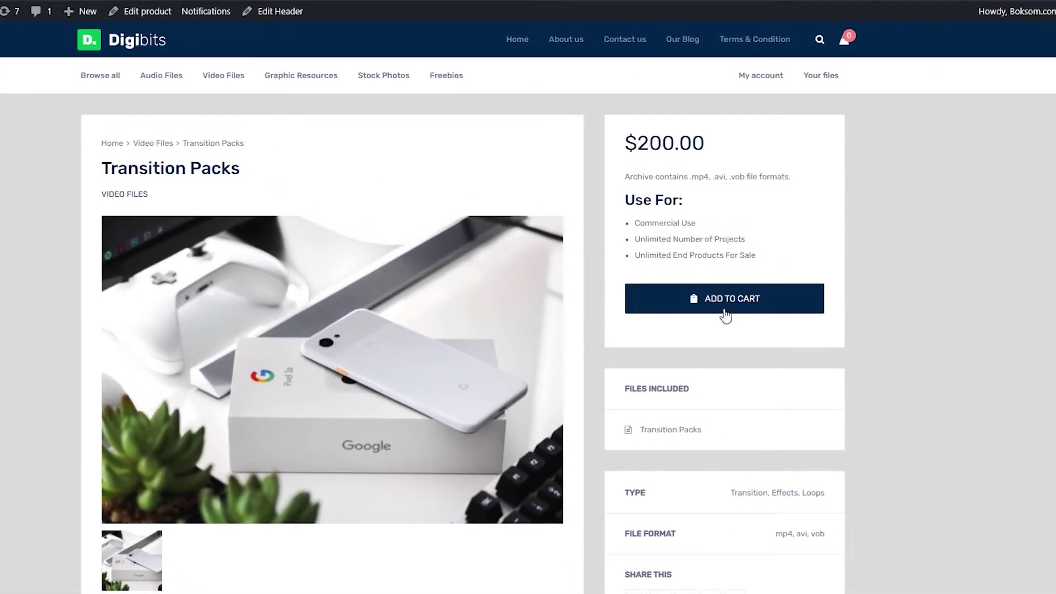
# Step: Add one Transition Packs ($200) to the cart and go to the full cart page via the mini-cart
pyautogui.click(724, 310)
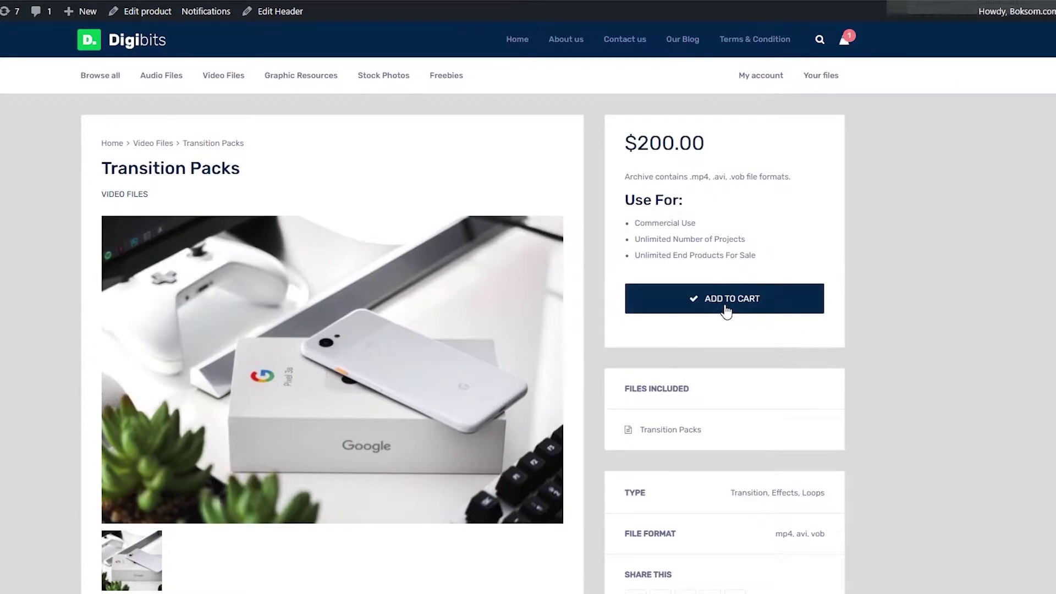
pyautogui.click(847, 53)
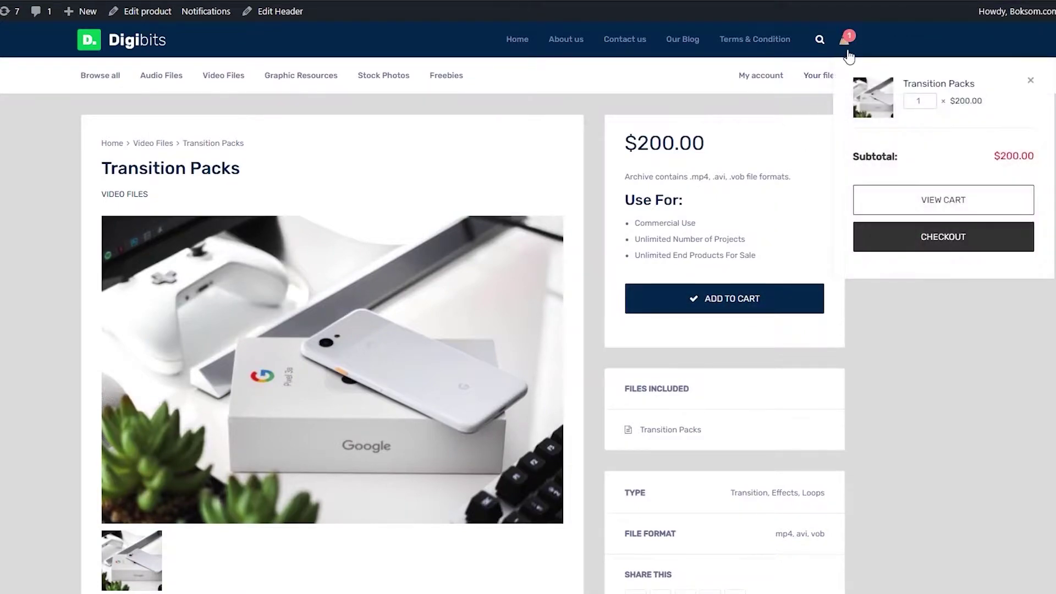
pyautogui.click(936, 204)
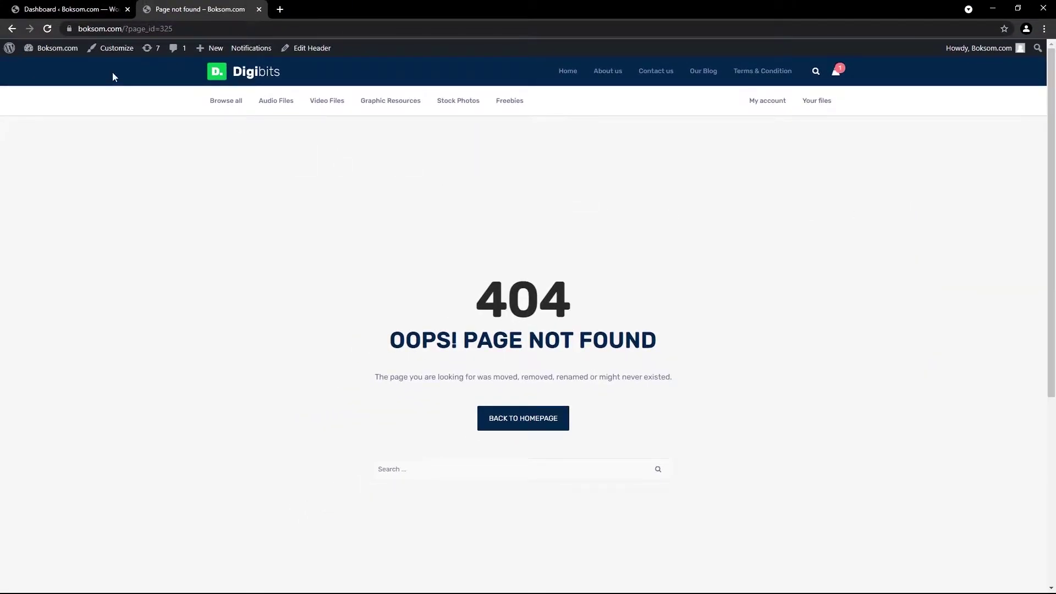
pyautogui.click(5, 31)
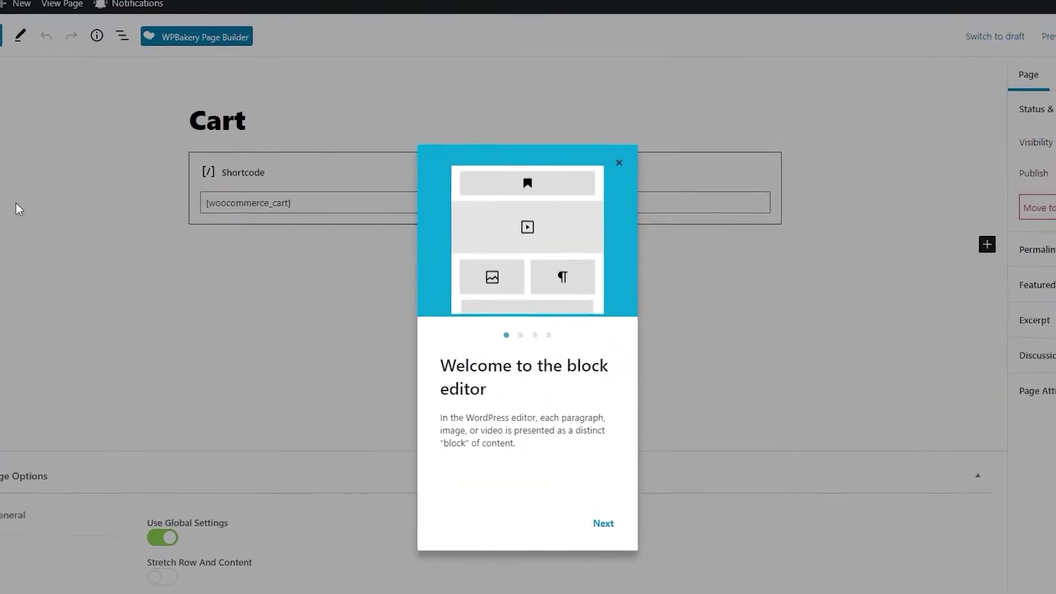
pyautogui.click(629, 162)
pyautogui.moveTo(322, 206); pyautogui.dragTo(172, 207)
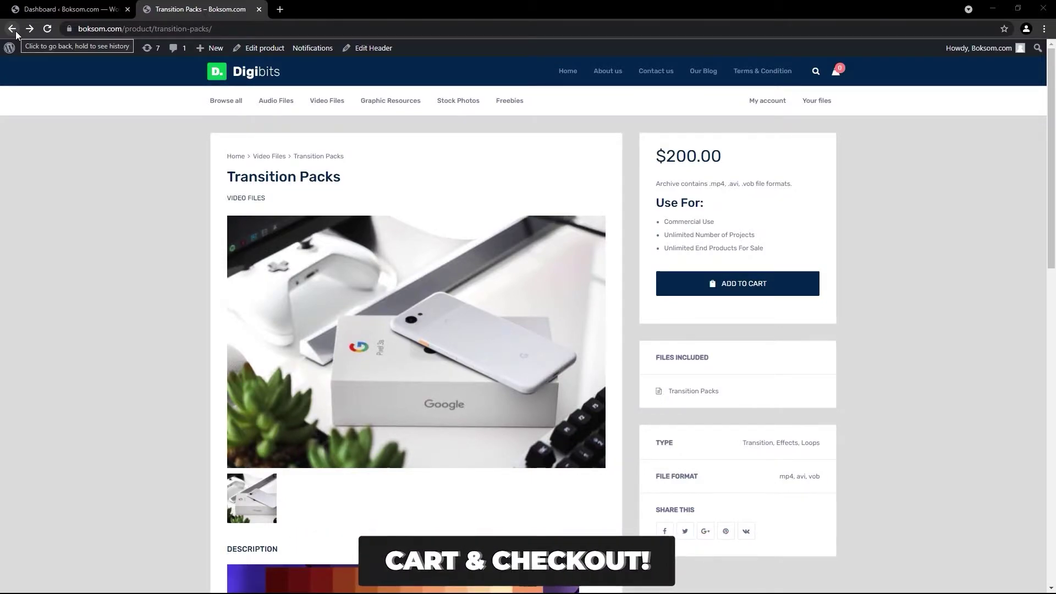
# Step: From All Pages, bulk-trash the Cart and Checkout pages
pyautogui.click(66, 10)
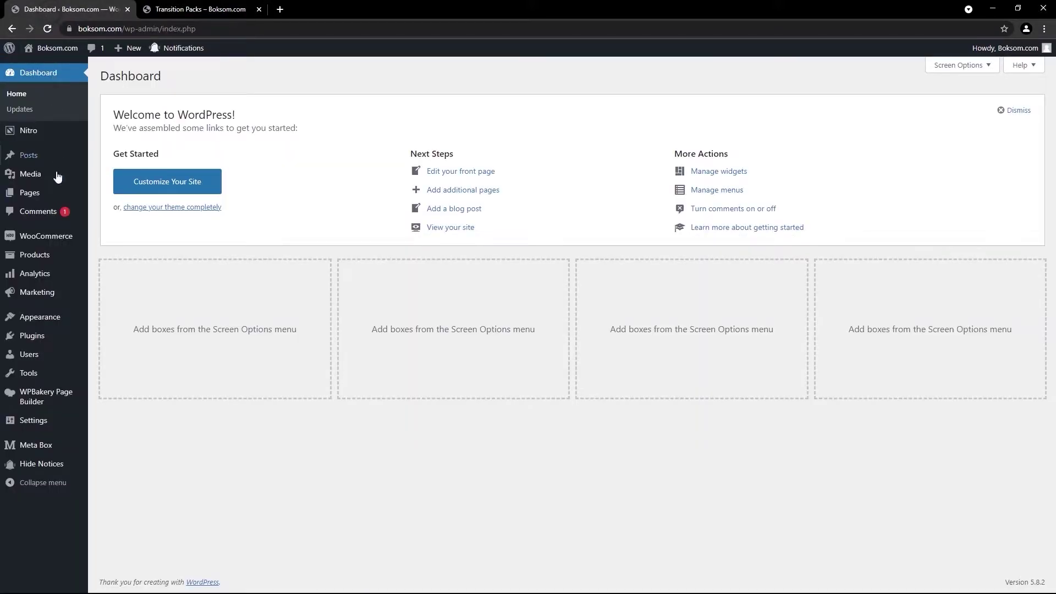
pyautogui.moveTo(30, 191)
pyautogui.click(117, 200)
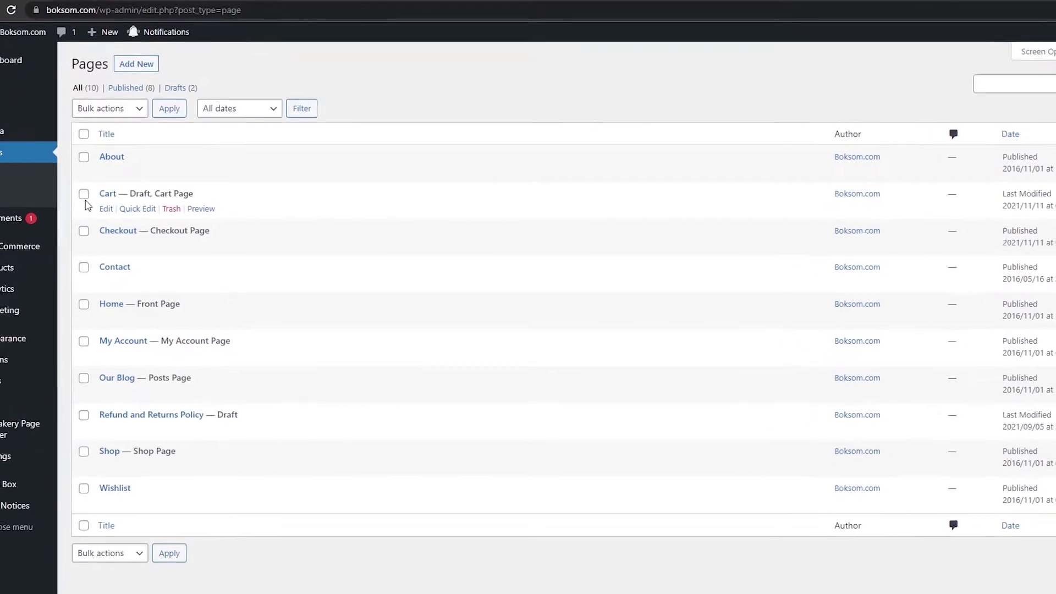
pyautogui.click(84, 194)
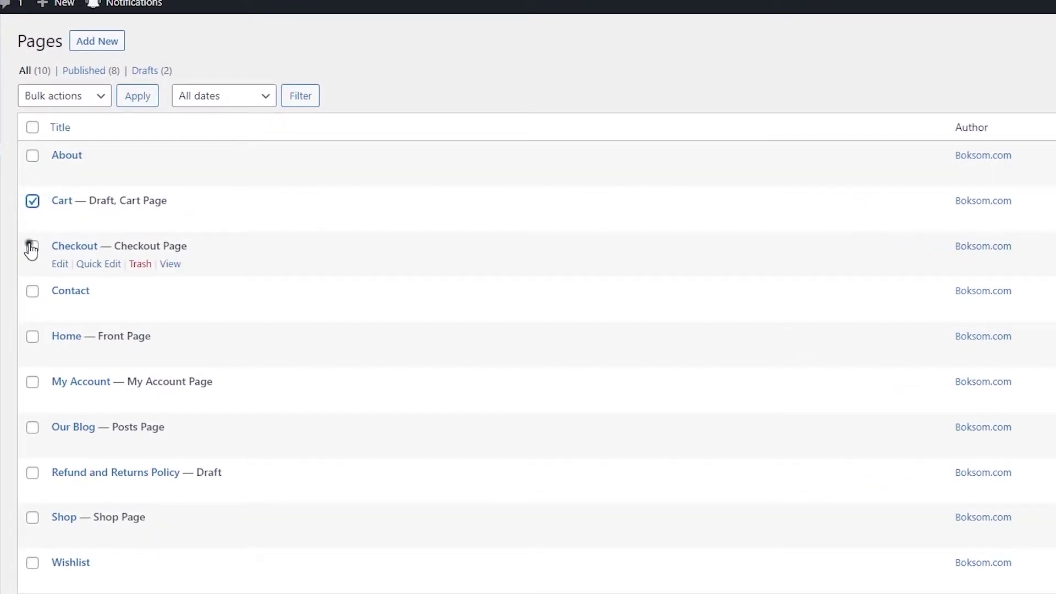
pyautogui.click(31, 247)
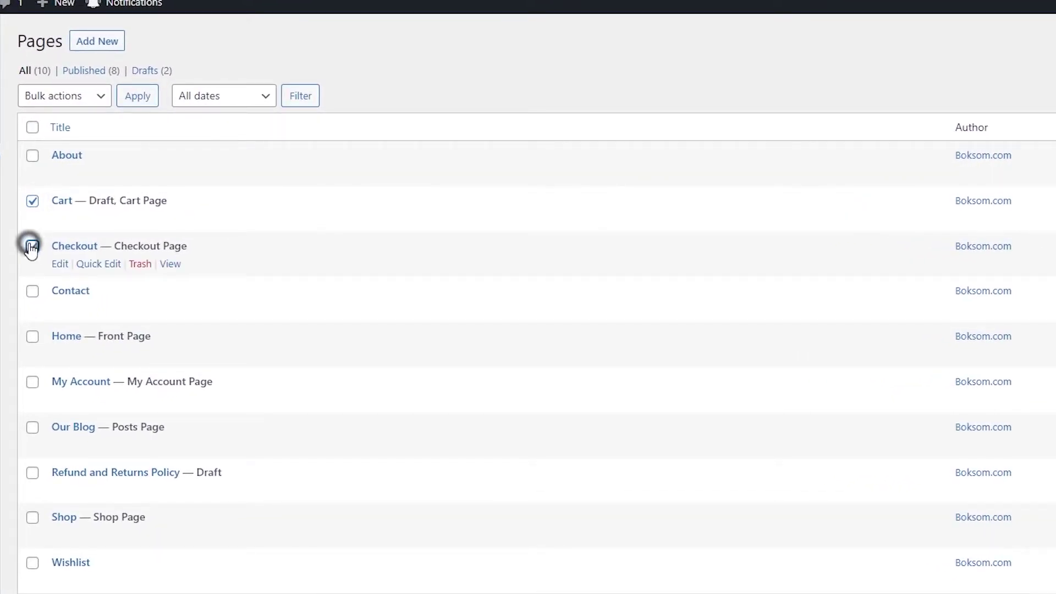
pyautogui.click(65, 104)
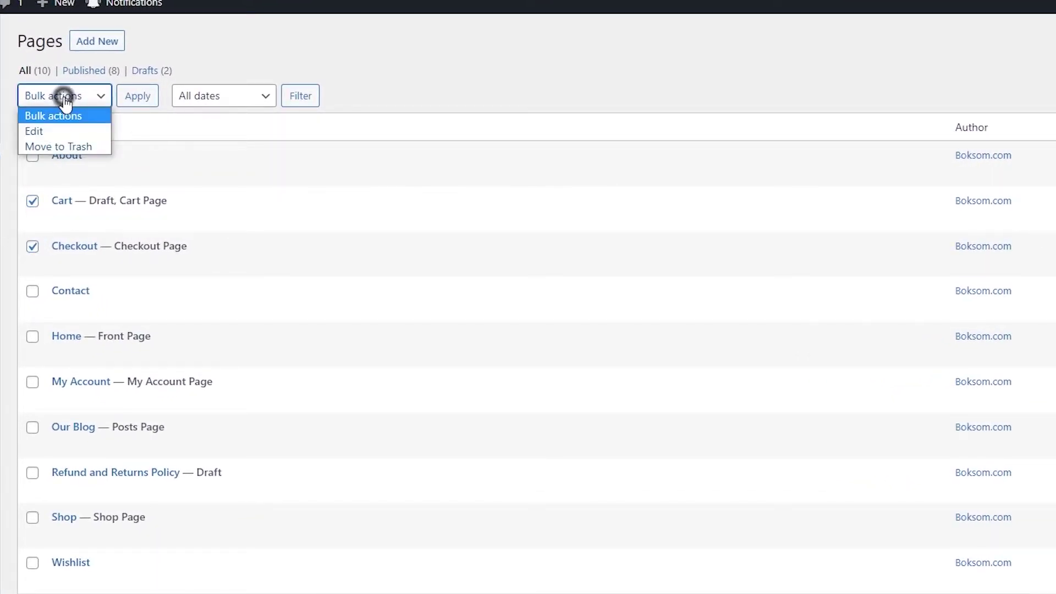
pyautogui.click(47, 148)
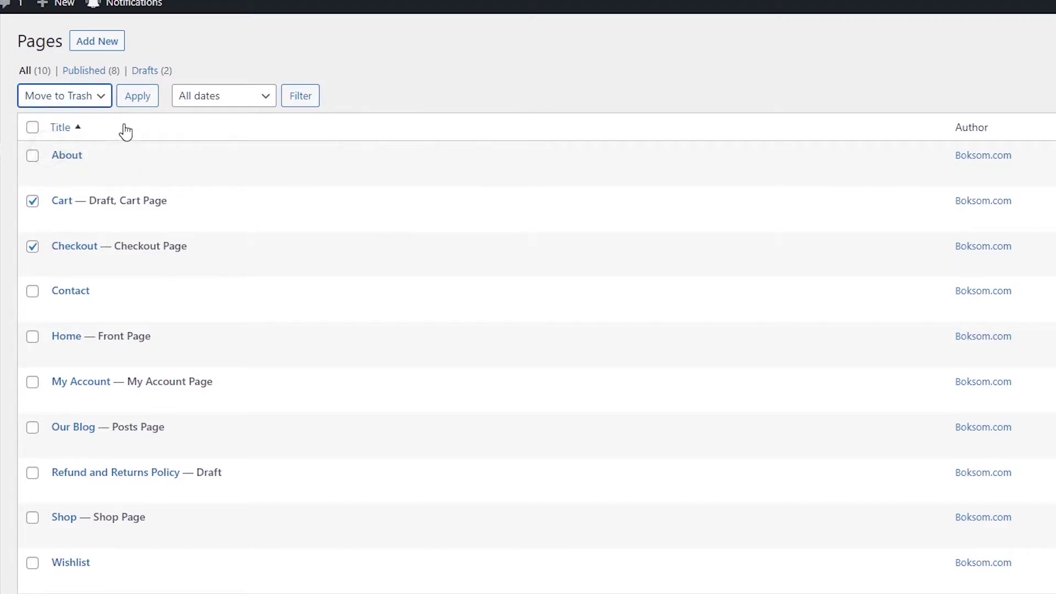
pyautogui.click(138, 98)
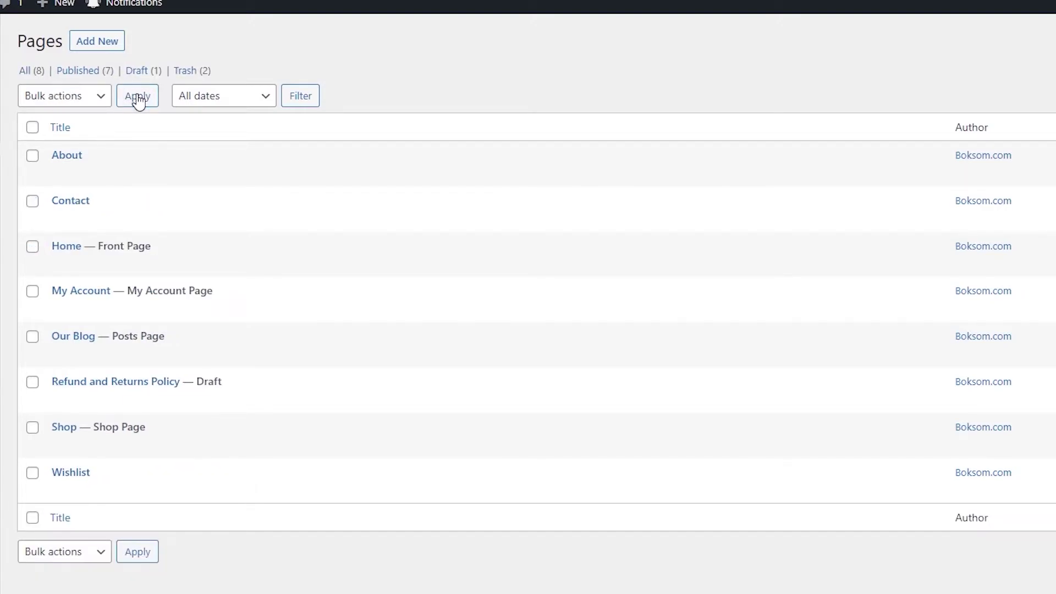
# Step: In the Trash view, bulk-delete the Cart and Checkout pages permanently
pyautogui.click(189, 79)
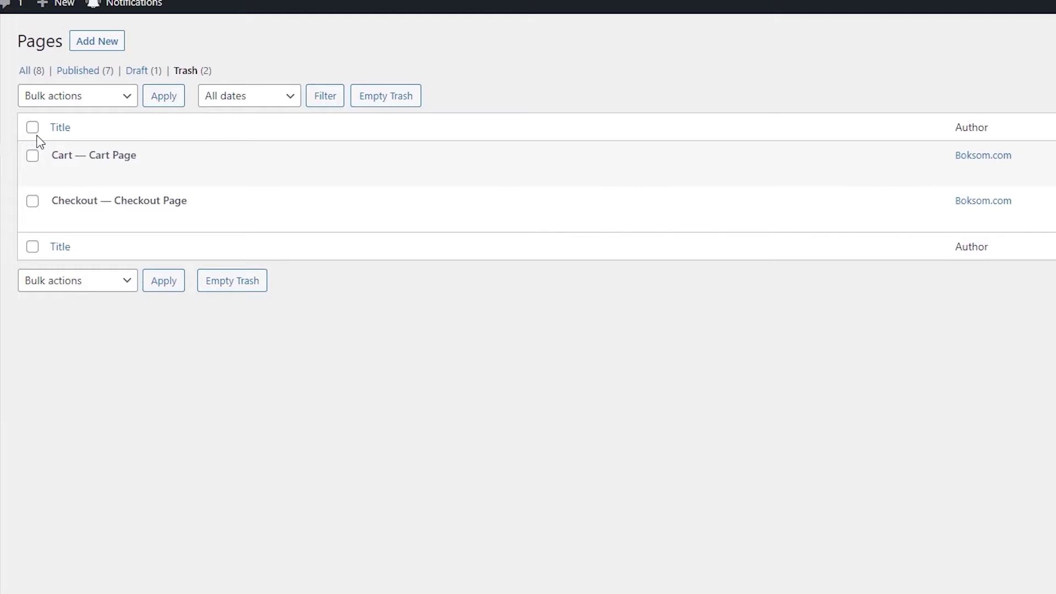
pyautogui.click(32, 156)
pyautogui.click(32, 201)
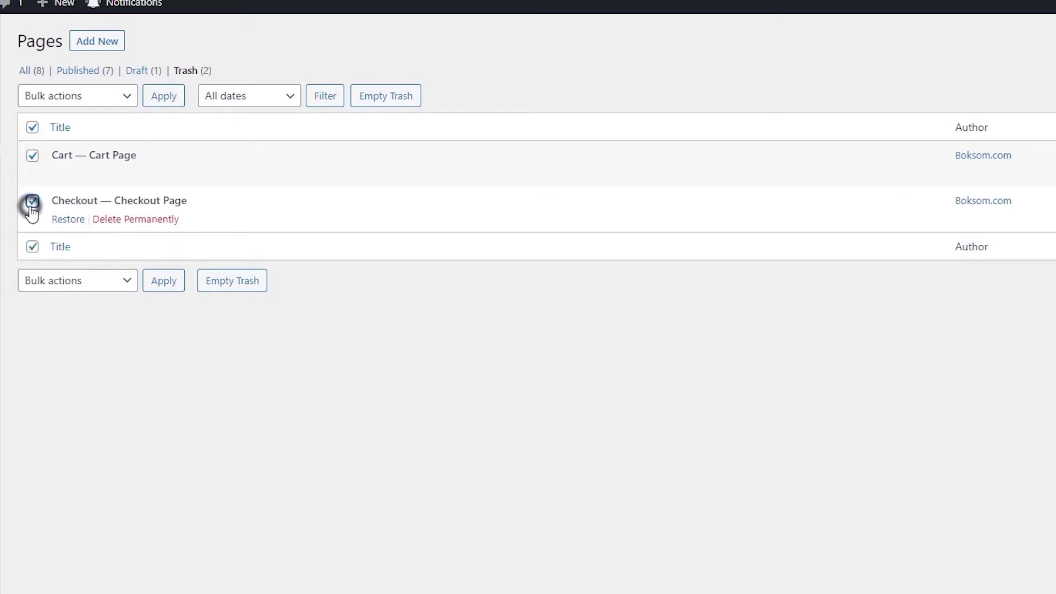
pyautogui.click(71, 96)
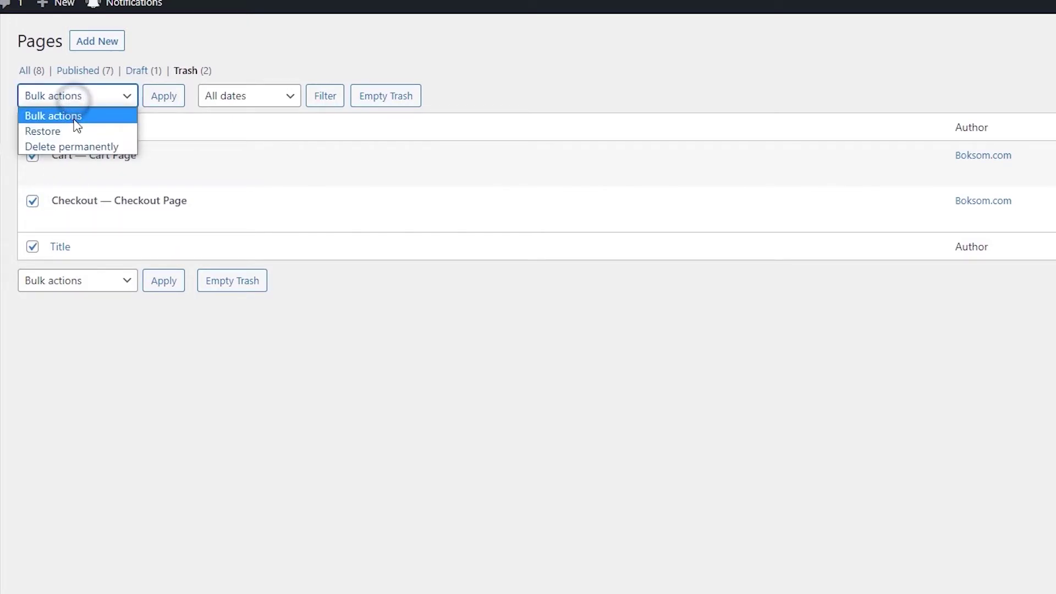
pyautogui.click(70, 147)
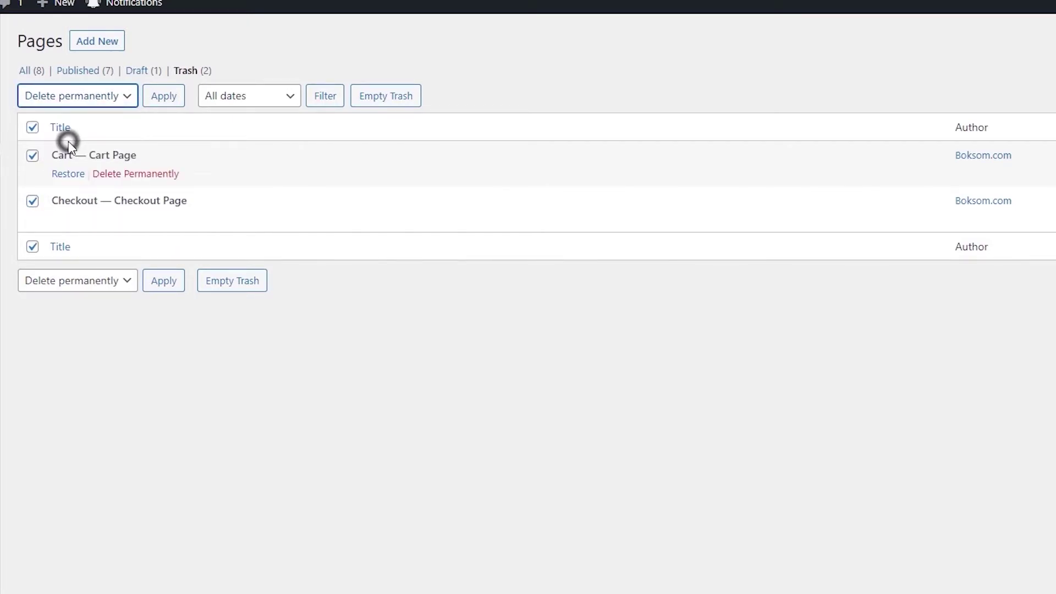
pyautogui.click(164, 97)
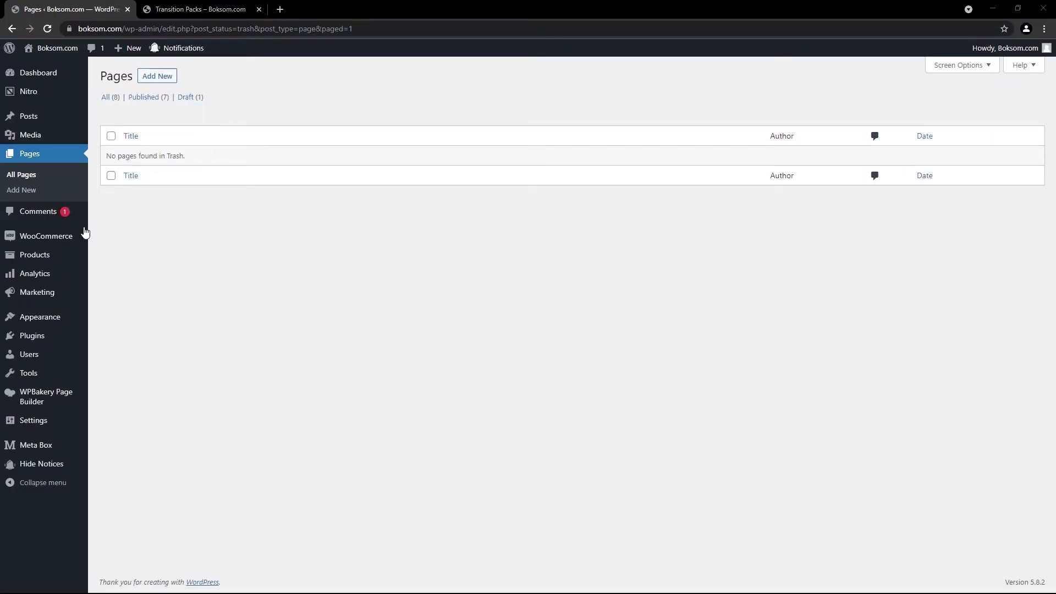
pyautogui.moveTo(45, 236)
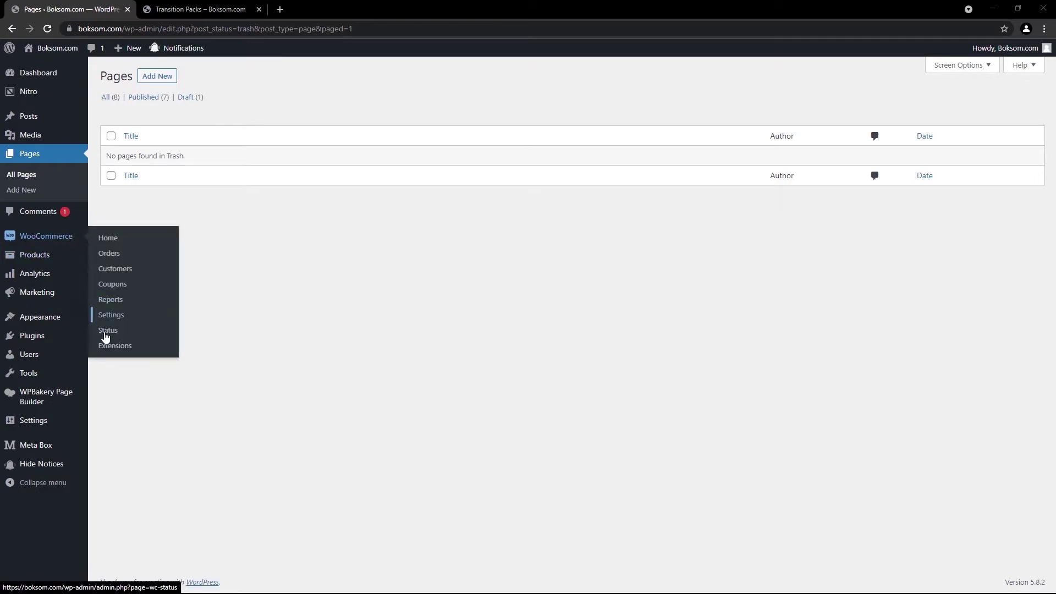
# Step: Run and confirm 'Create default WooCommerce pages' under WooCommerce Status > Tools
pyautogui.click(107, 332)
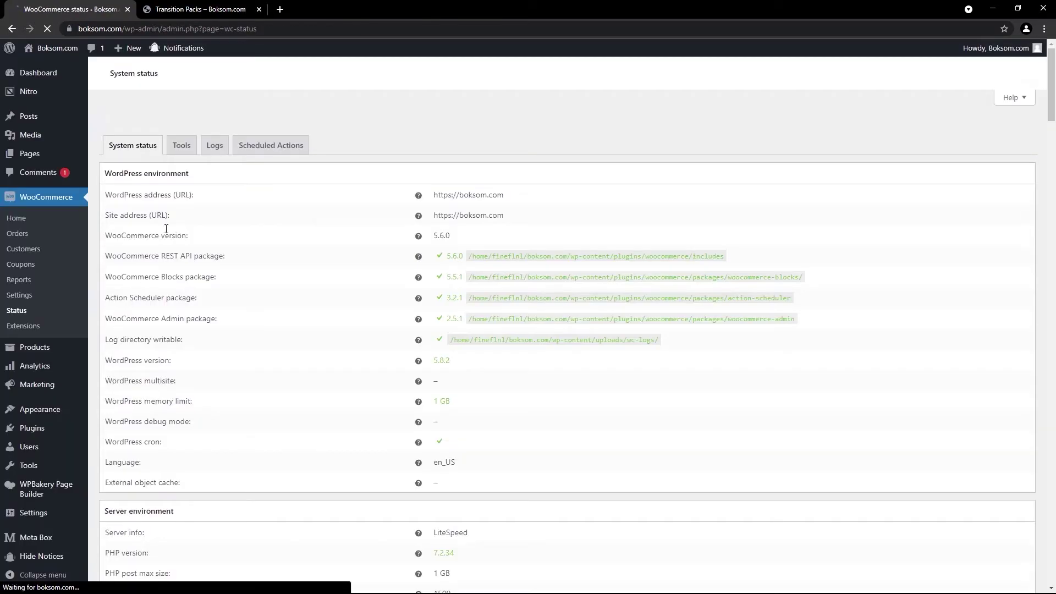
pyautogui.click(181, 146)
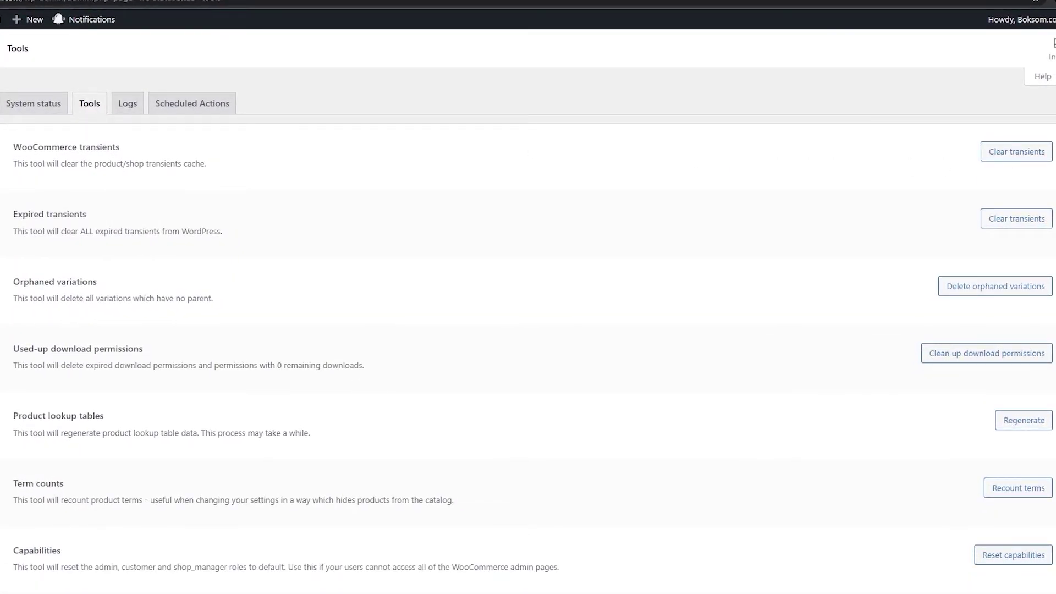
pyautogui.scroll(-1, 364, 390)
pyautogui.scroll(-2, 364, 391)
pyautogui.scroll(-1, 364, 390)
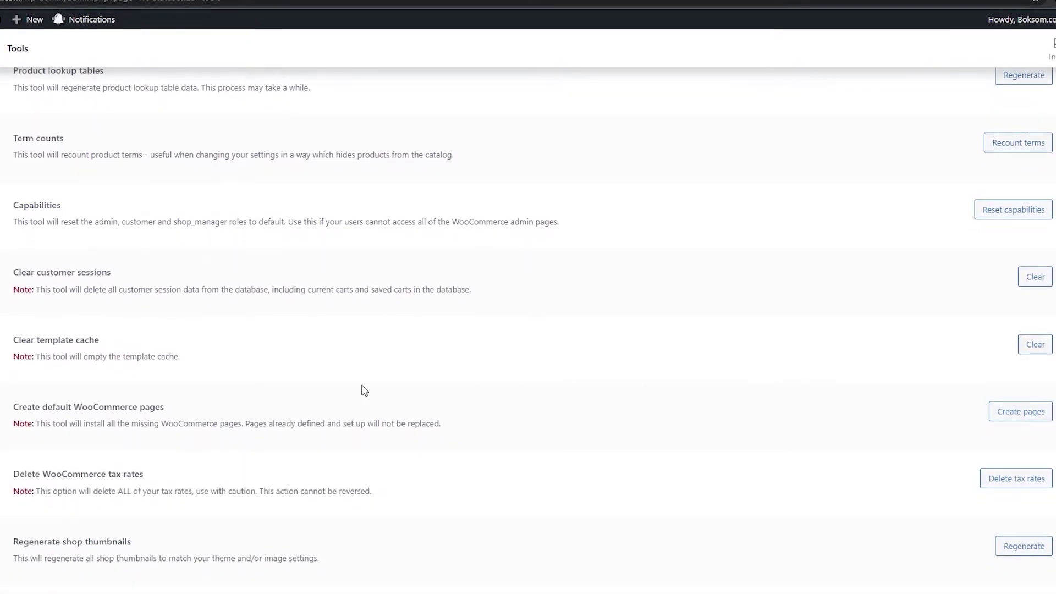
pyautogui.moveTo(15, 407); pyautogui.dragTo(164, 407)
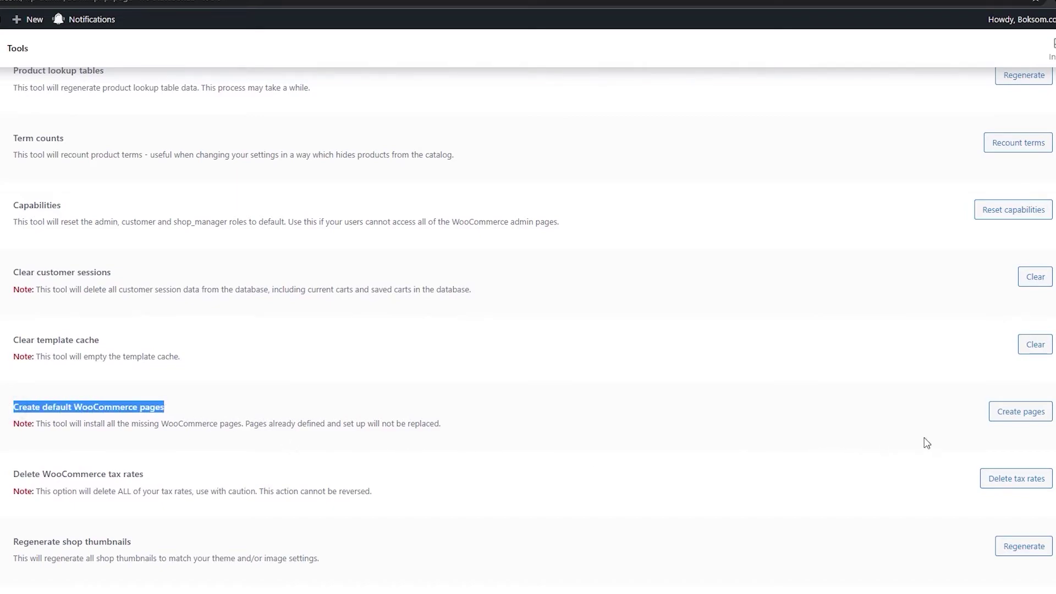
pyautogui.click(1018, 414)
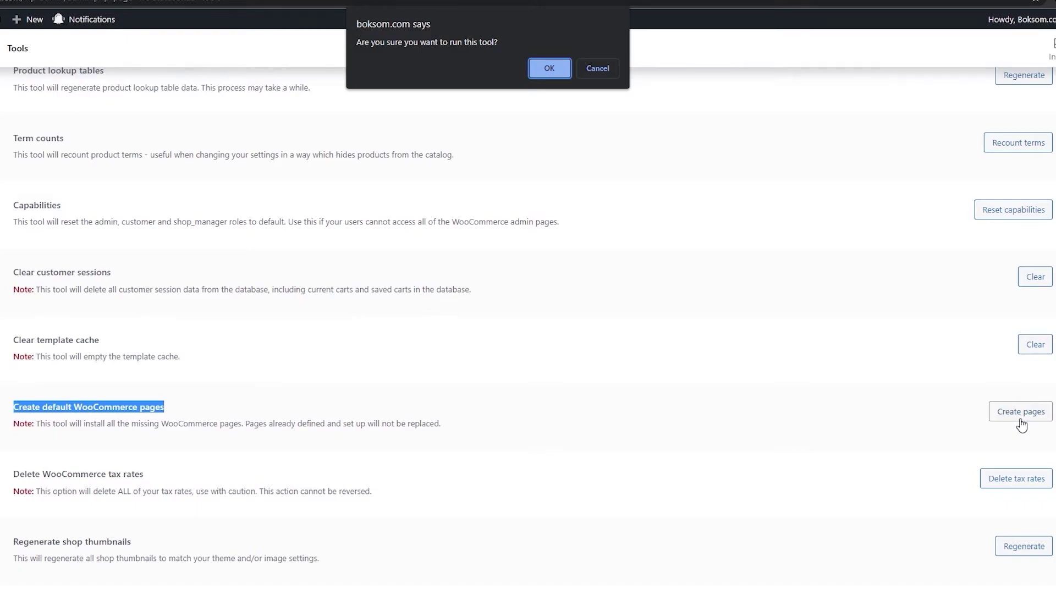
pyautogui.click(553, 70)
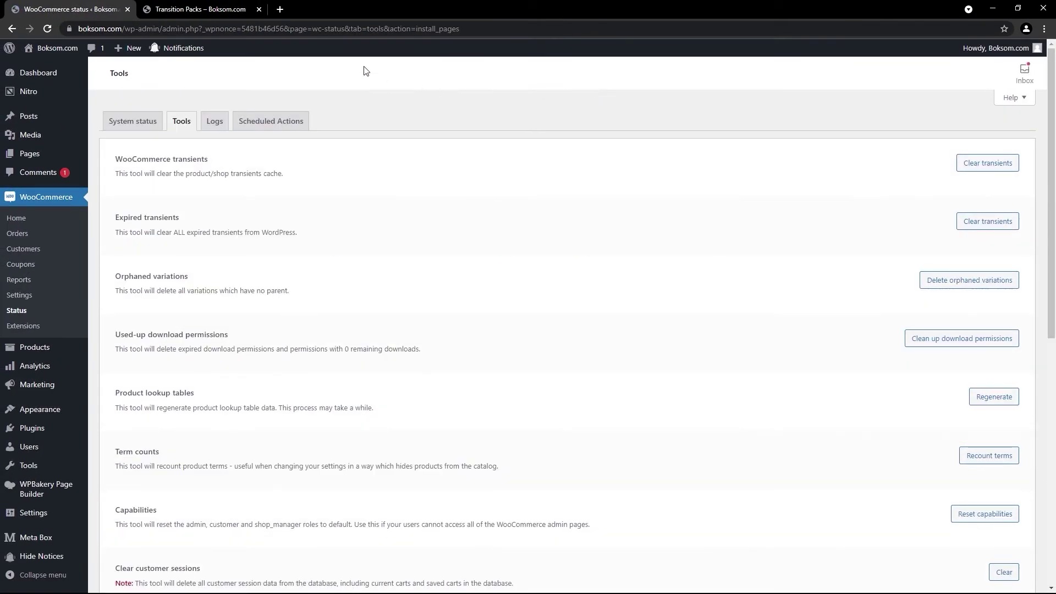
# Step: Reload the product page, add a second Transition Packs, and go through cart ($400) to checkout
pyautogui.click(198, 10)
pyautogui.click(45, 30)
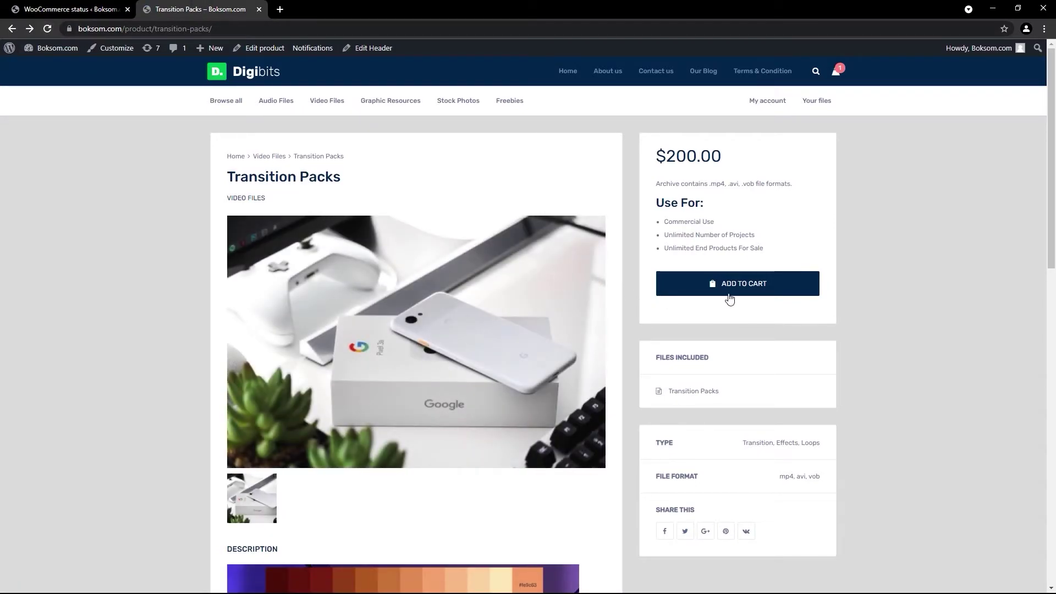
pyautogui.click(730, 295)
pyautogui.moveTo(835, 72)
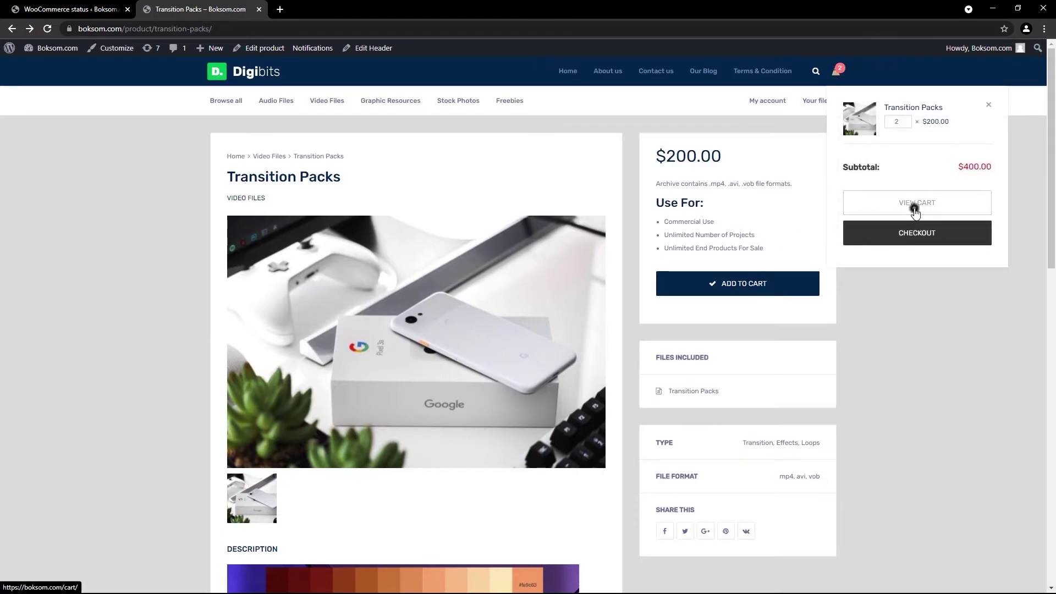
pyautogui.click(913, 206)
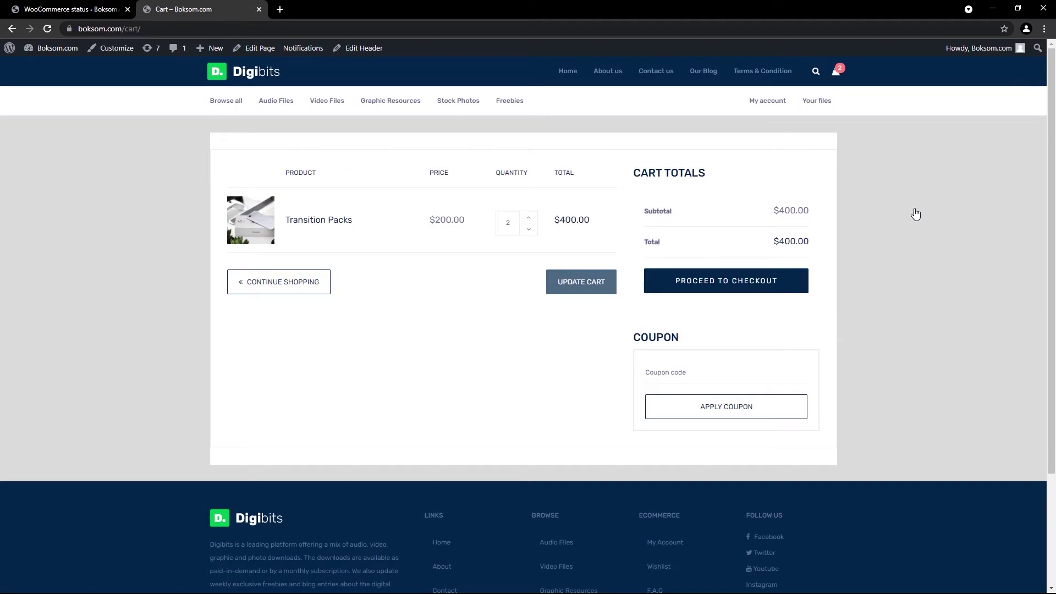
pyautogui.click(719, 286)
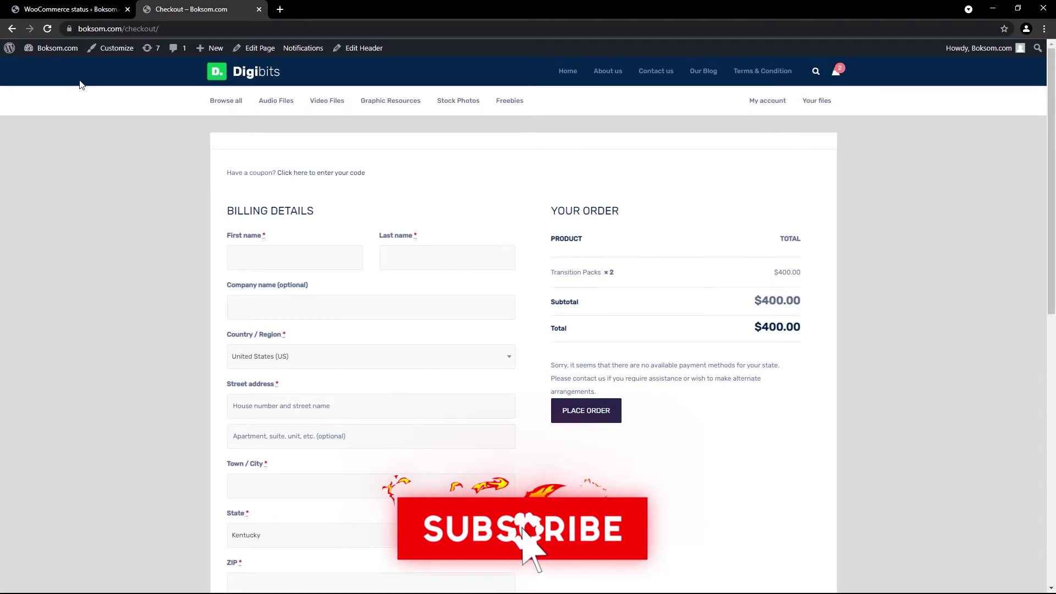
# Step: Go back twice from checkout to the Transition Packs product page
pyautogui.click(12, 28)
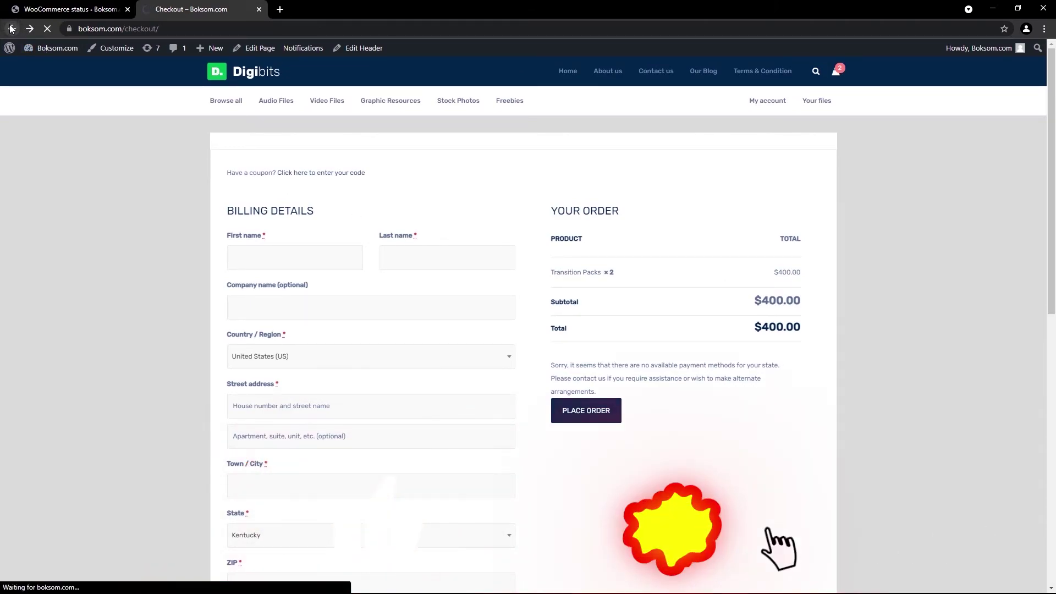
pyautogui.click(11, 28)
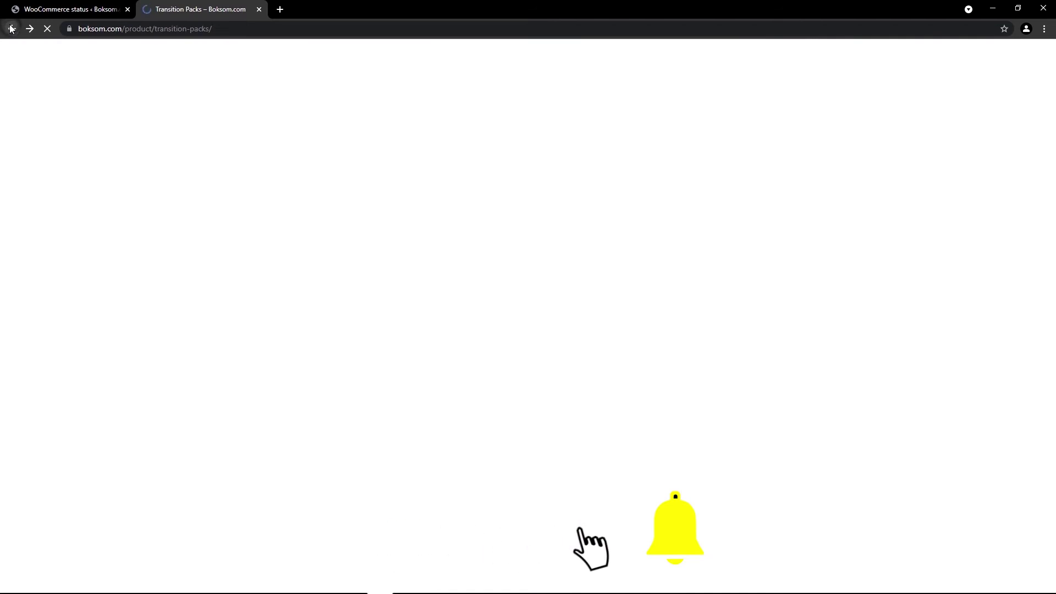